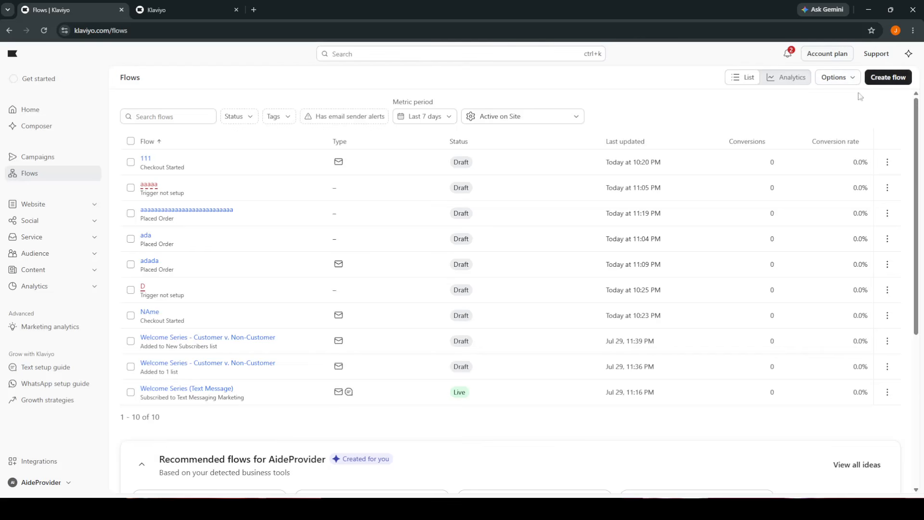
Create a new flow from scratch named "2"
left_click(885, 85)
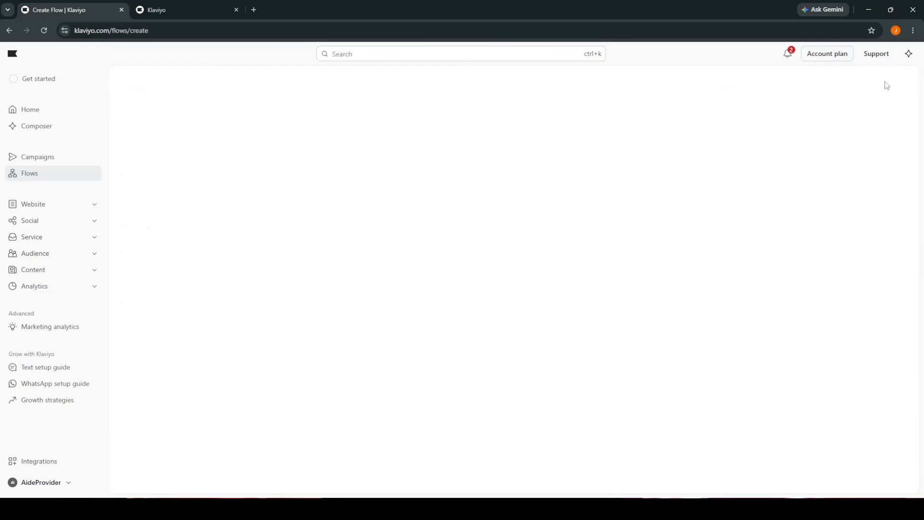
left_click(884, 78)
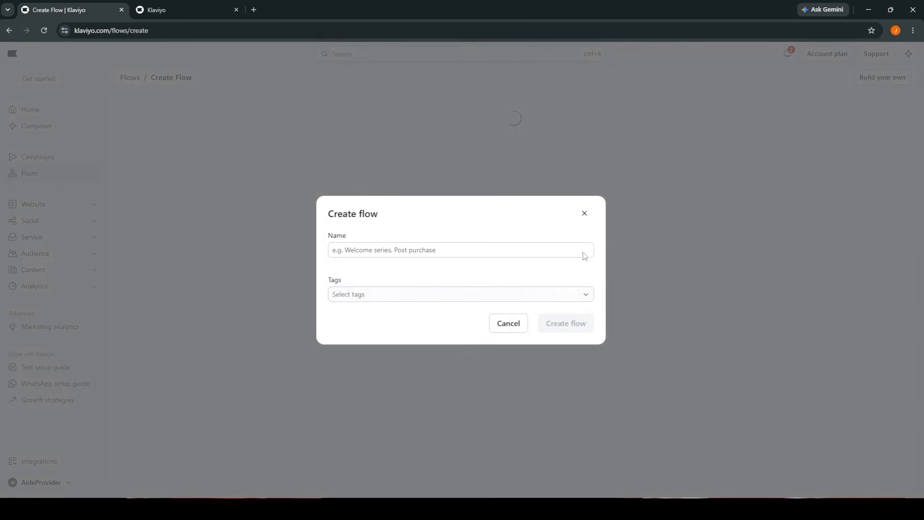
left_click(544, 256)
type("2")
left_click(560, 323)
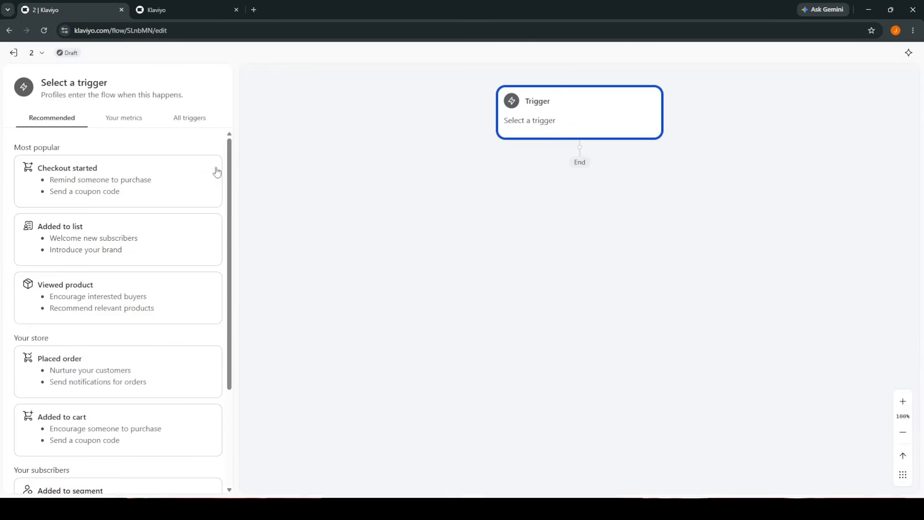
Set the first Placed Order metric as the flow's trigger, keep re-entry allowed, and save and confirm the trigger
left_click(191, 132)
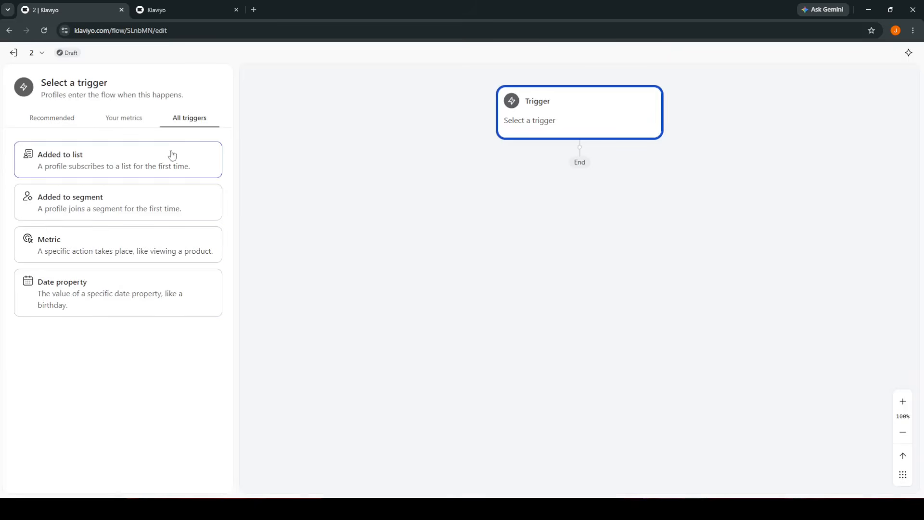
left_click(122, 261)
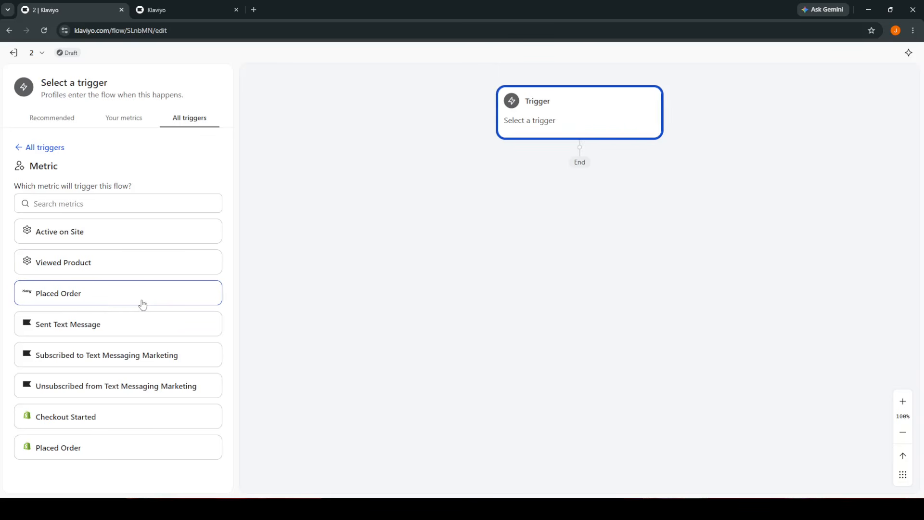
left_click(105, 301)
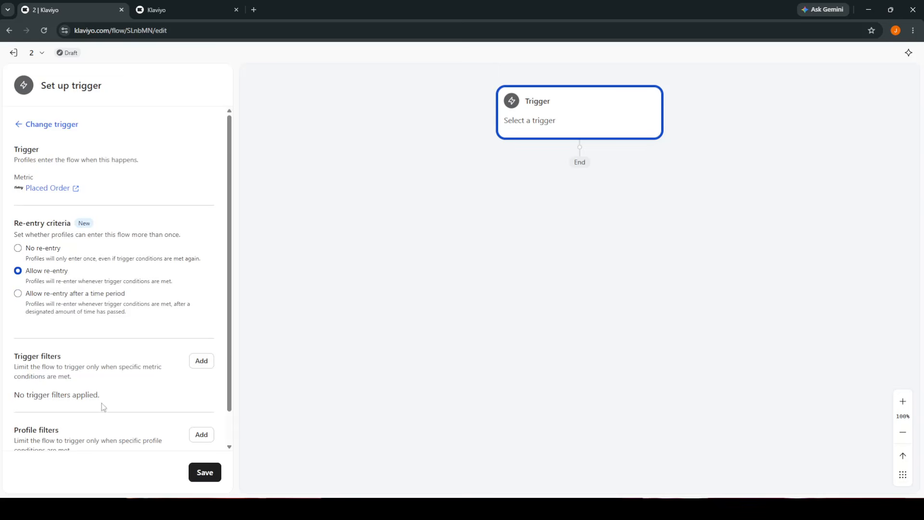
scroll(138, 310, "down", 1)
scroll(149, 406, "up", 1)
scroll(140, 390, "down", 1)
scroll(153, 412, "up", 1)
left_click(206, 472)
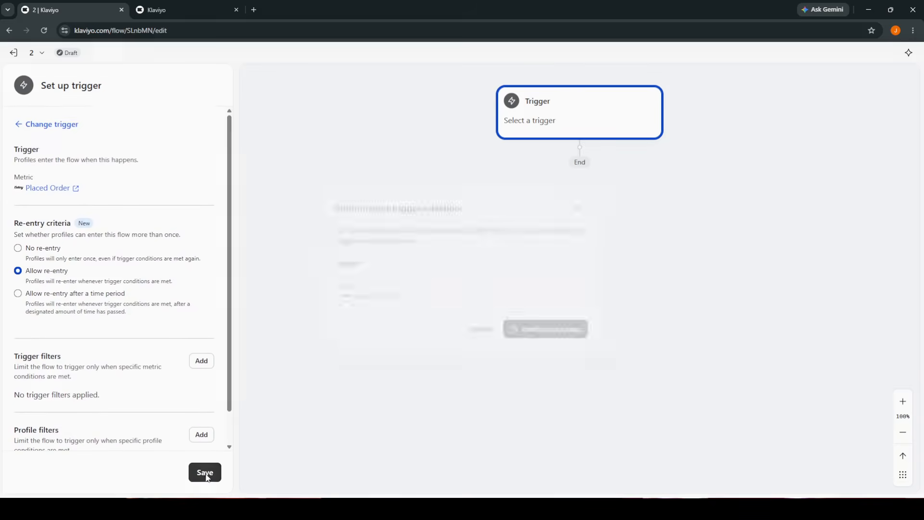
left_click(535, 332)
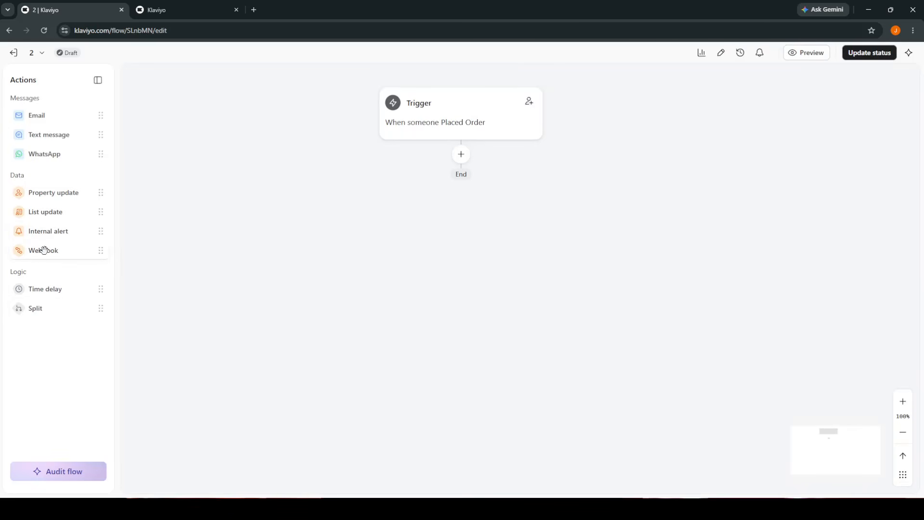
Try to add a webhook action after the trigger, open the multi-factor authentication setup, and dismiss the requirement dialog in the flow
left_click_drag(52, 254, 461, 177)
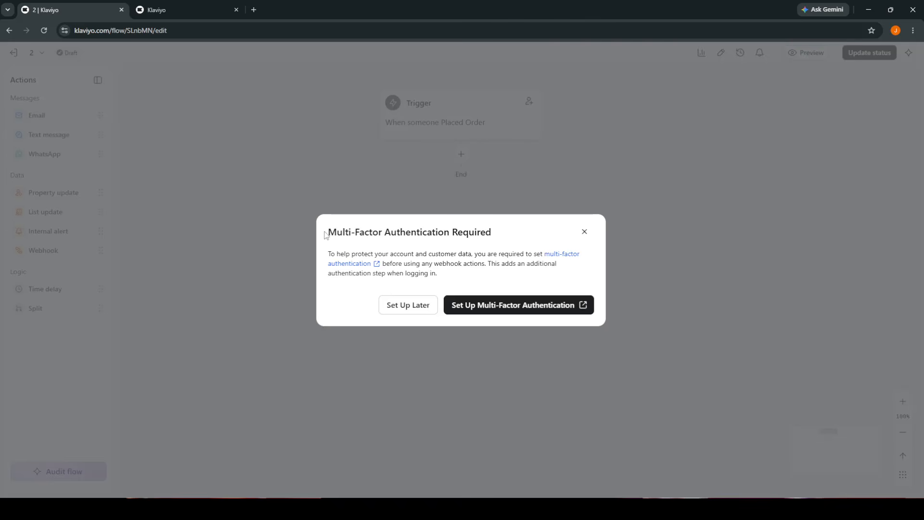
left_click_drag(328, 234, 507, 239)
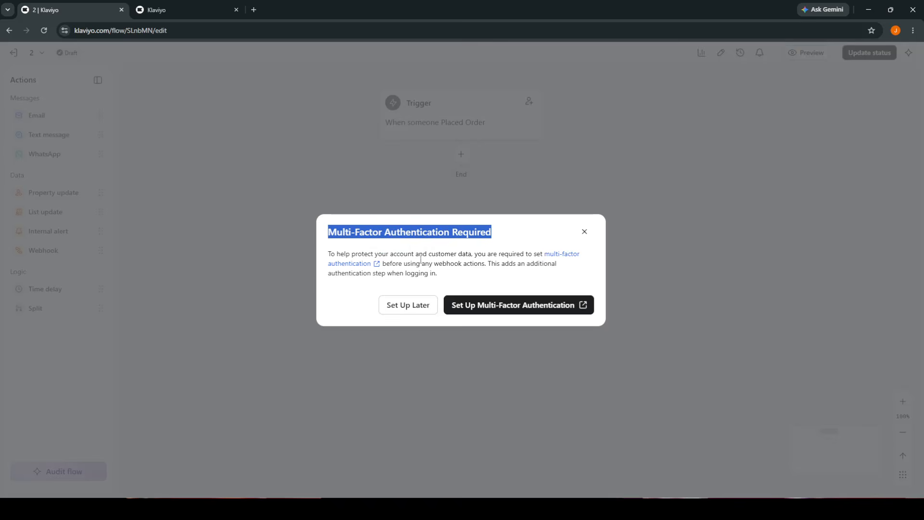
left_click(459, 302)
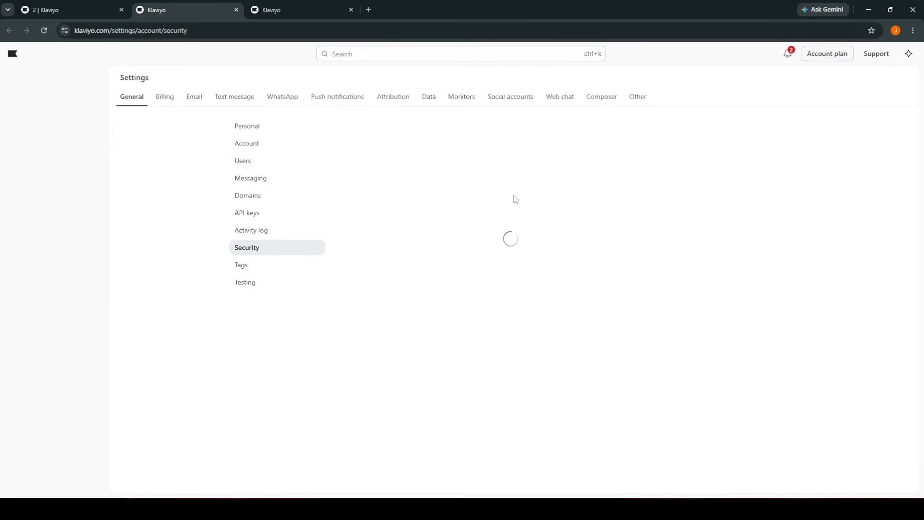
left_click(77, 8)
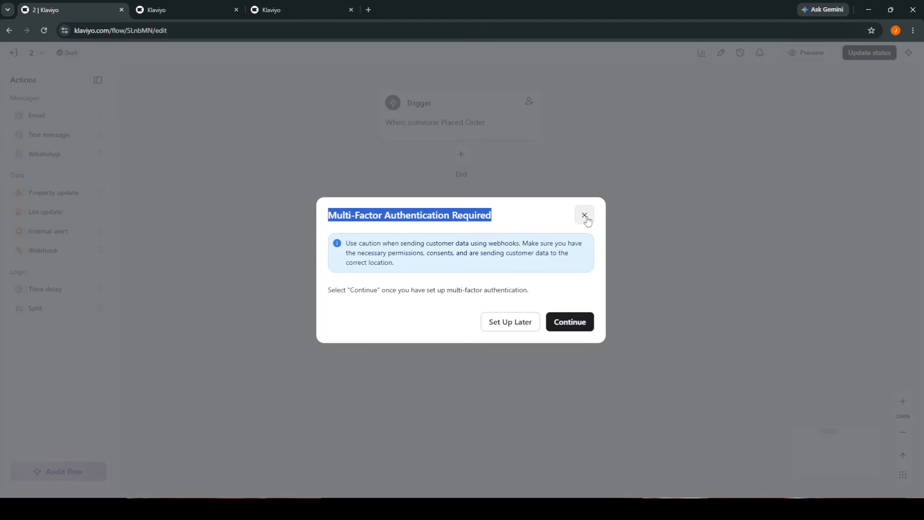
left_click(584, 214)
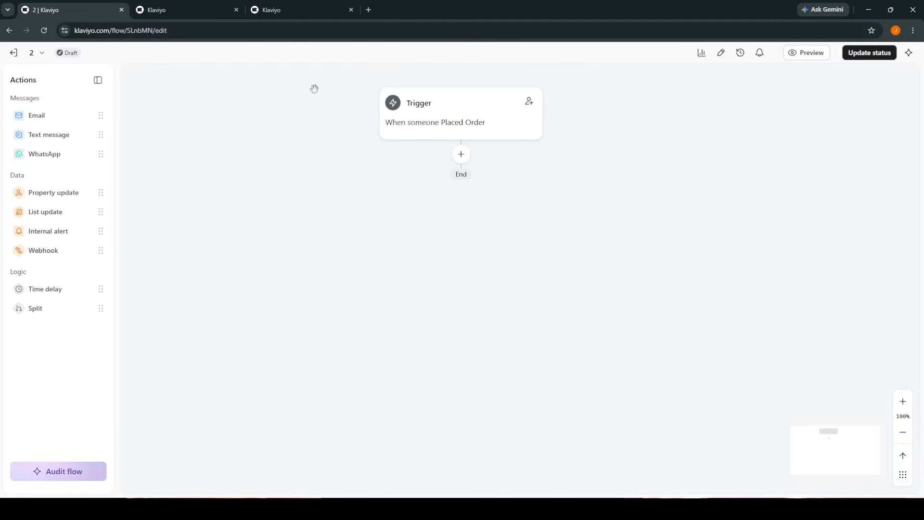
Examine the account's security settings for requiring multi-factor authentication, cancel disabling the requirement, and return to the flow
left_click(168, 8)
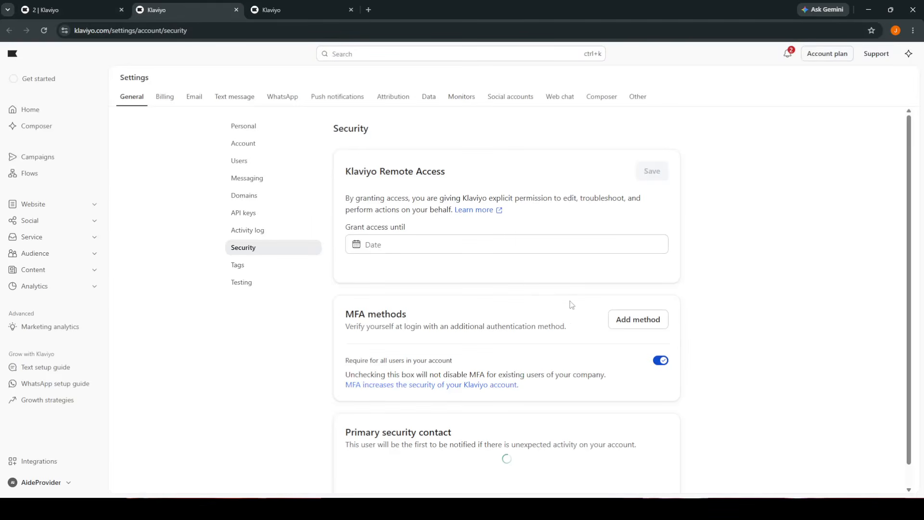
left_click(660, 362)
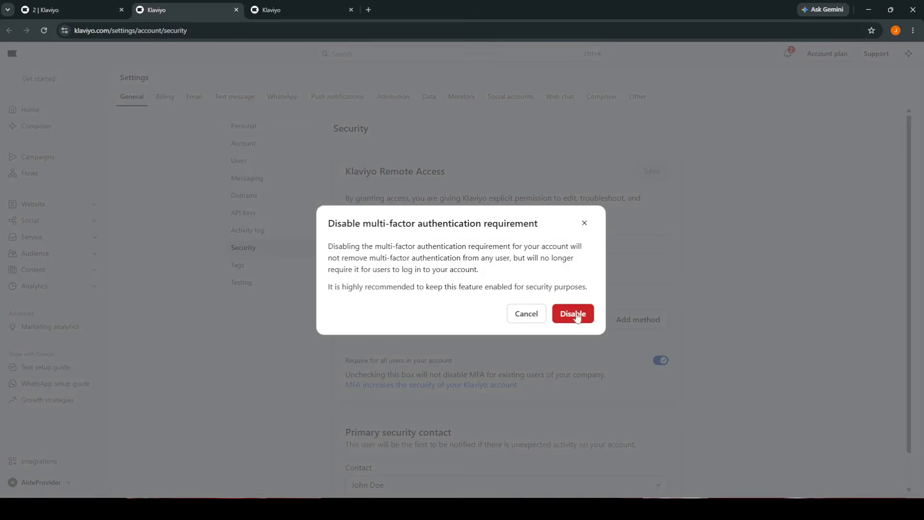
left_click(584, 222)
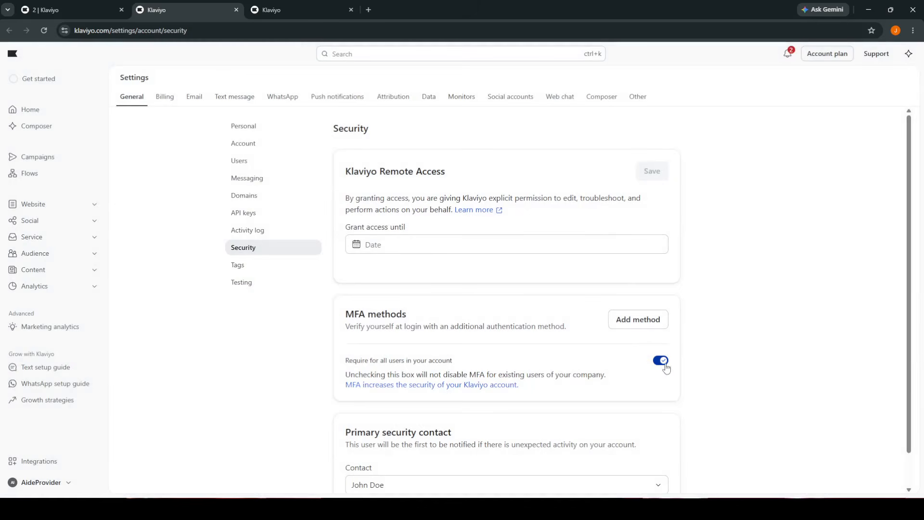
left_click(52, 6)
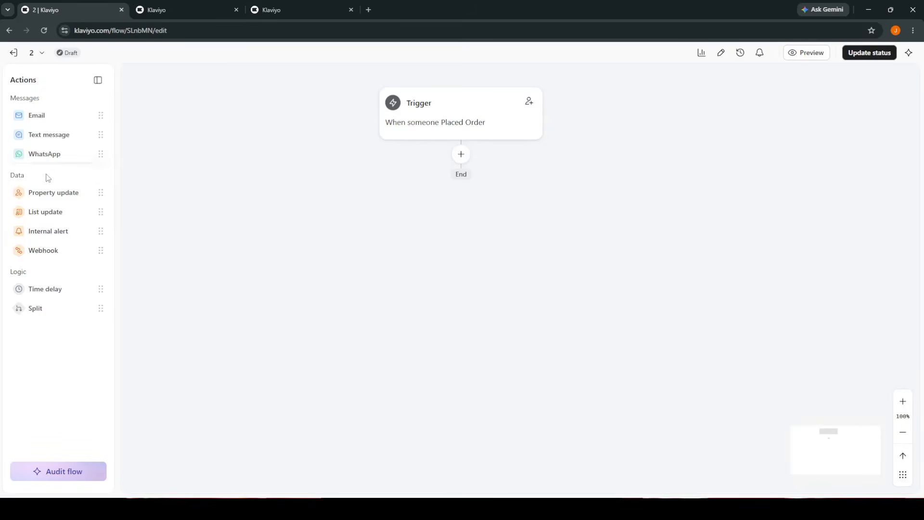
Add a property update action below the Placed Order trigger and a text message action beneath it
left_click_drag(54, 197, 452, 189)
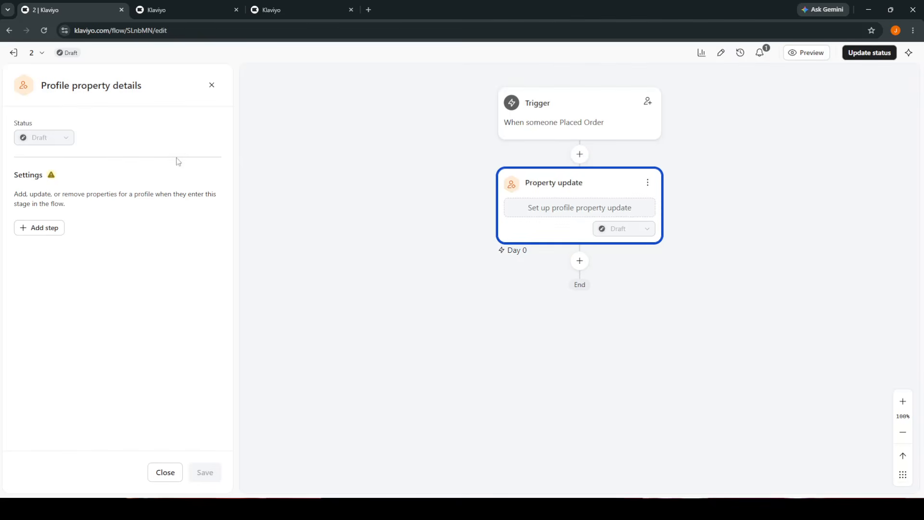
left_click(211, 85)
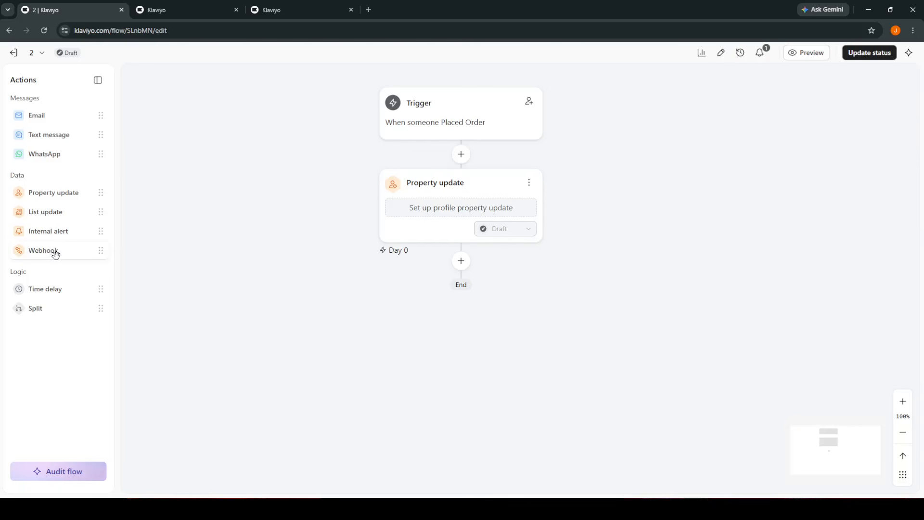
left_click_drag(54, 250, 447, 284)
left_click_drag(54, 139, 471, 276)
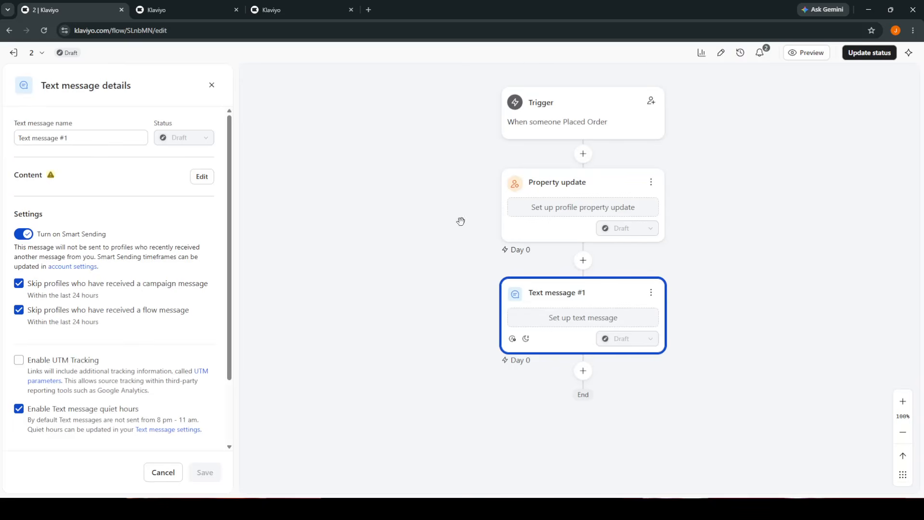
left_click(211, 85)
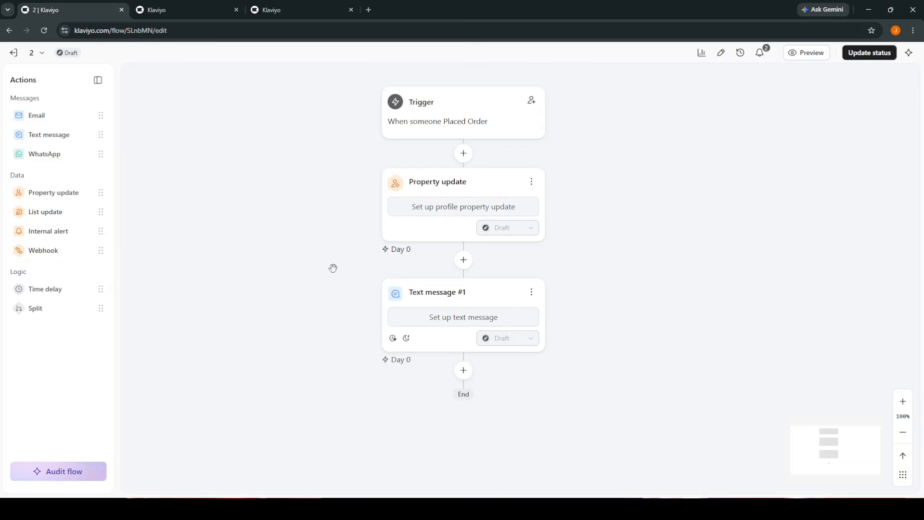
left_click(185, 10)
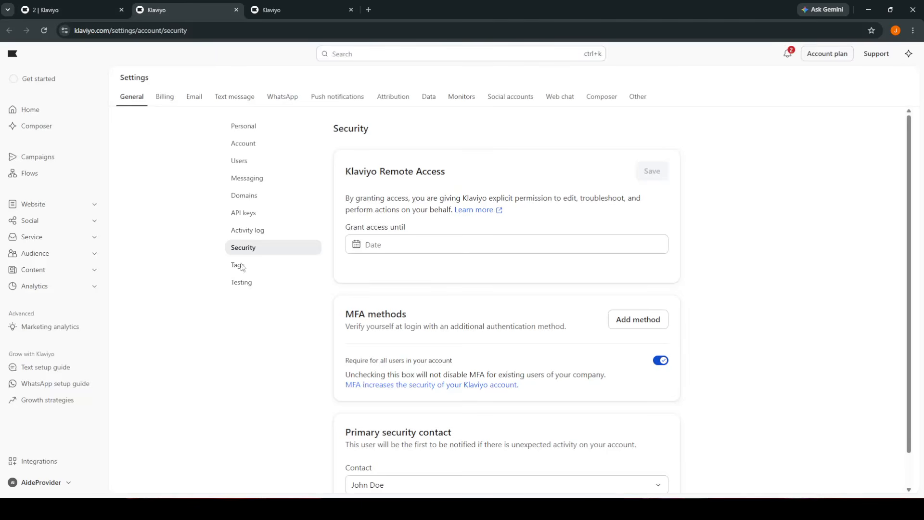
left_click(41, 15)
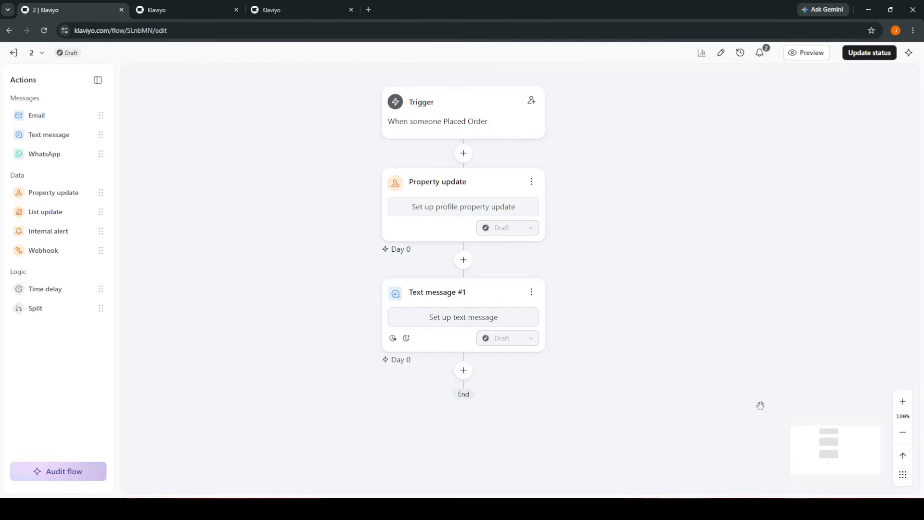
left_click_drag(684, 376, 686, 376)
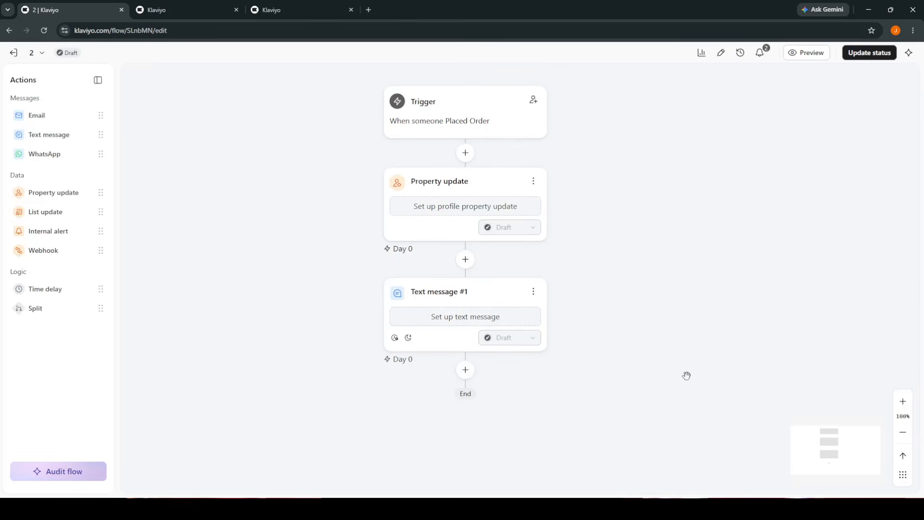